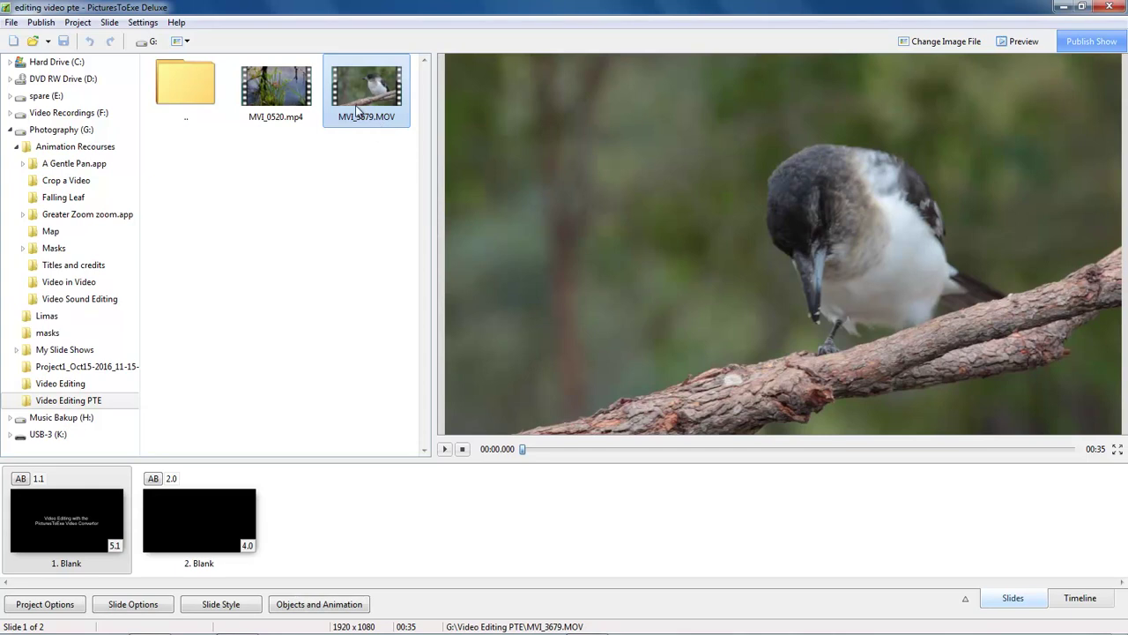
Open MVI_3679.MOV in the Video Converter and play the clip from its beginning.
right_click(364, 82)
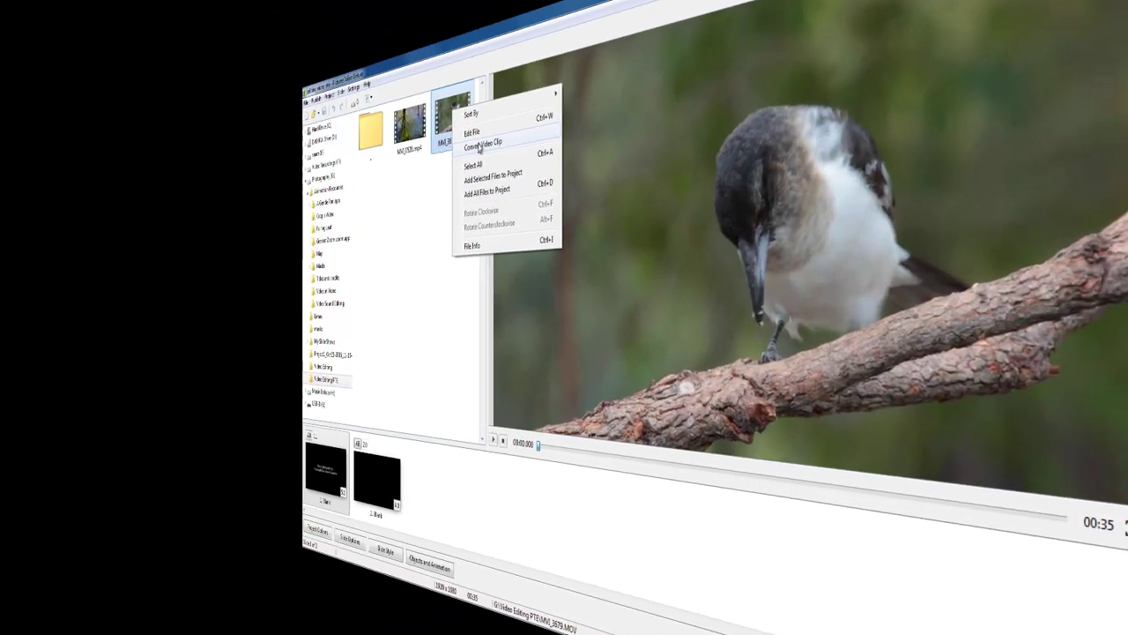
click(432, 138)
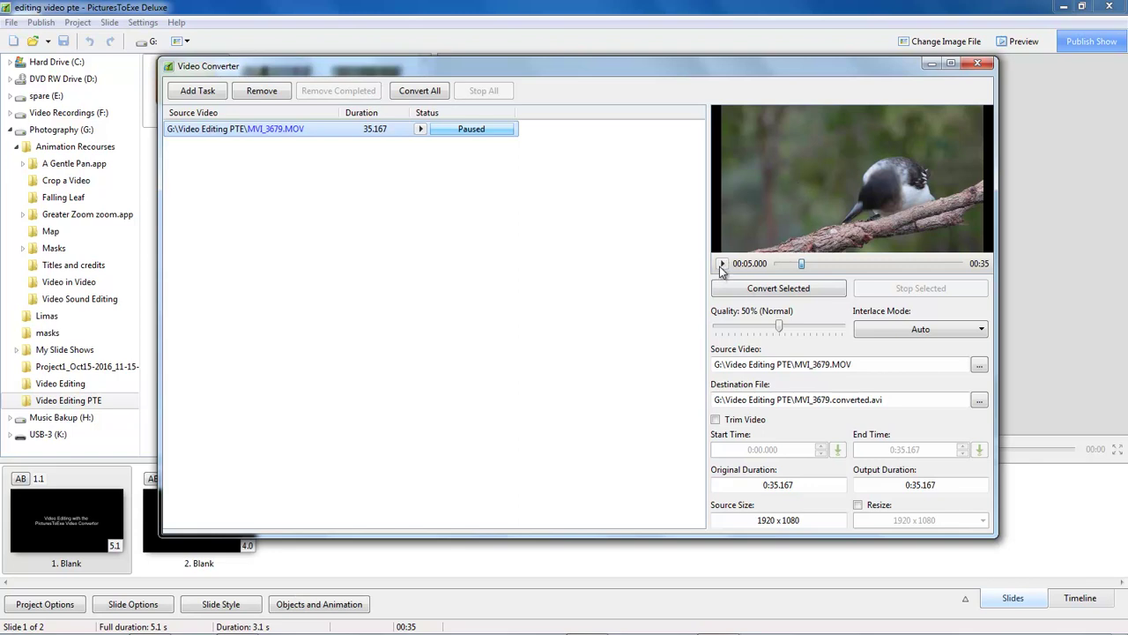
drag(802, 266, 760, 268)
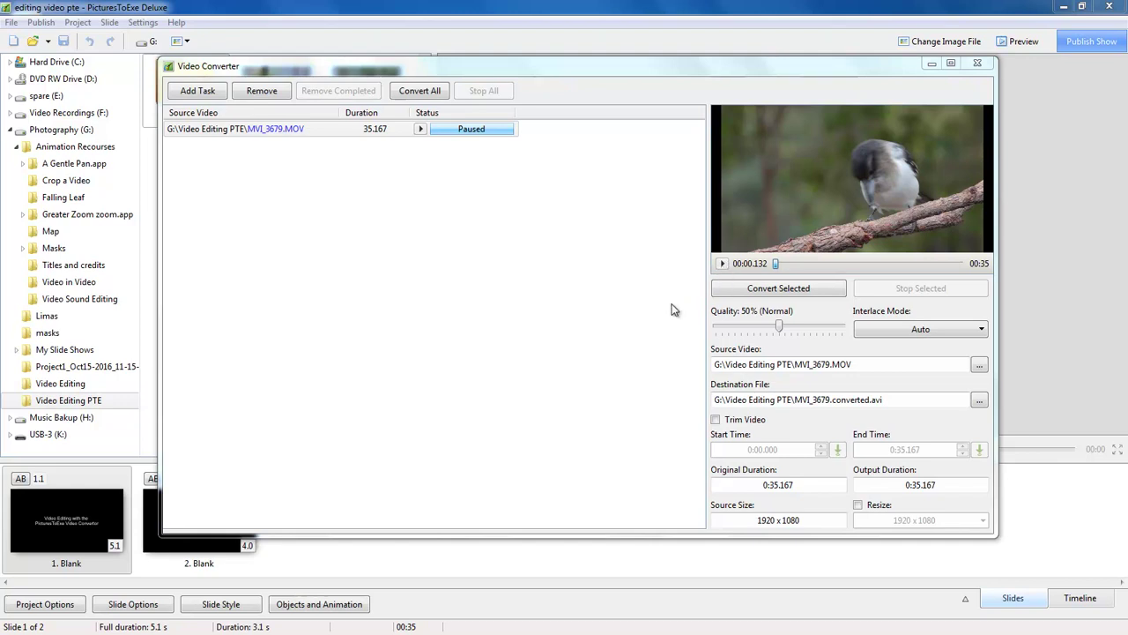
click(723, 267)
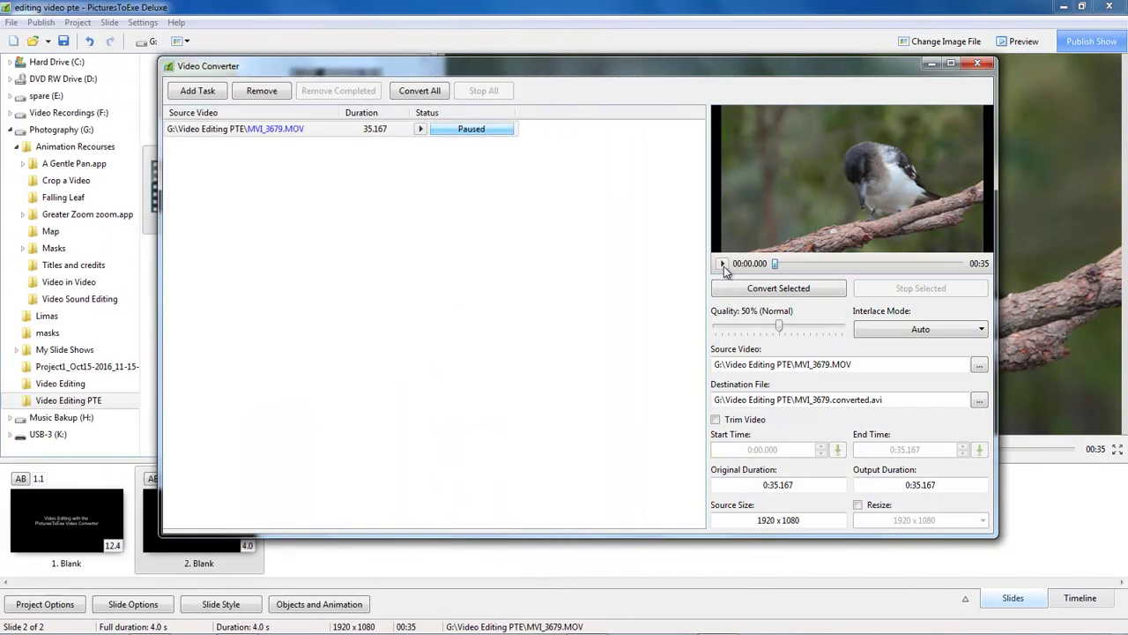
Enable video trimming for MVI_3679.MOV and set the trim start time to 0:07.660.
click(715, 420)
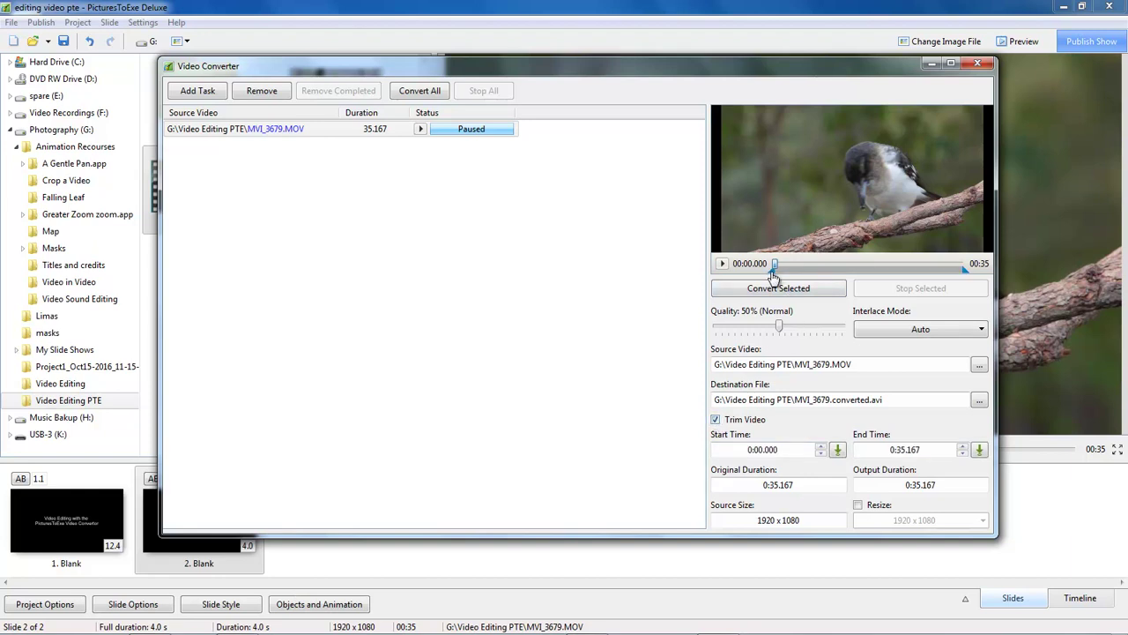
mouse_move(777, 273)
mouse_down()
mouse_move(820, 277)
mouse_move(775, 284)
mouse_move(836, 278)
mouse_move(763, 280)
mouse_up()
click(822, 449)
drag(822, 450, 824, 452)
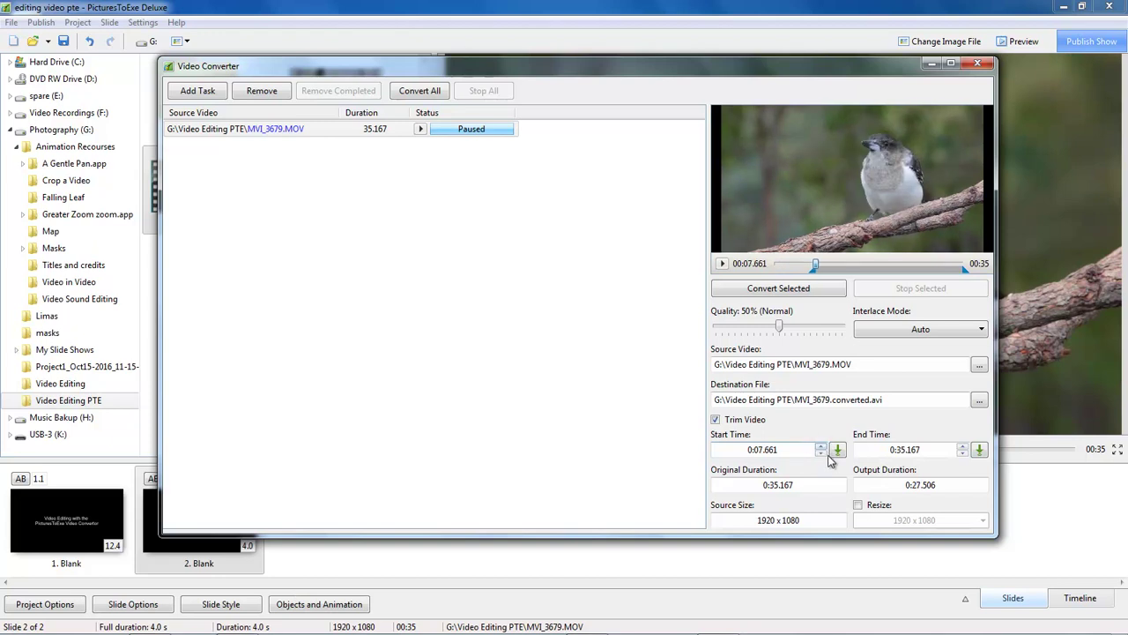
click(837, 451)
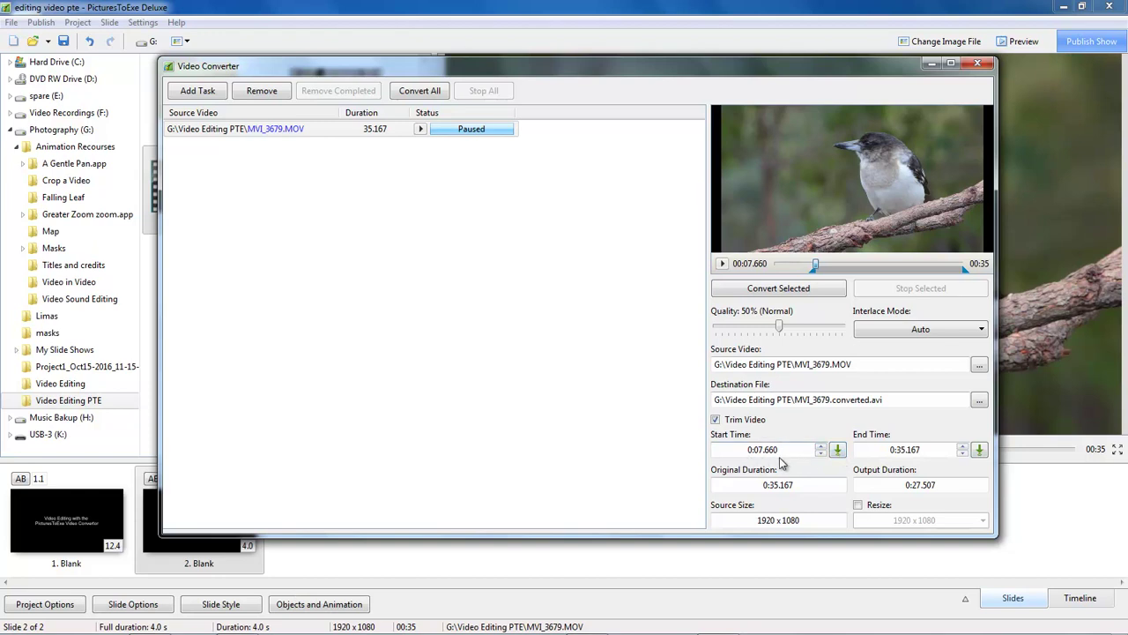
Set the trim end time of the clip to 0:22.966.
click(964, 447)
click(964, 453)
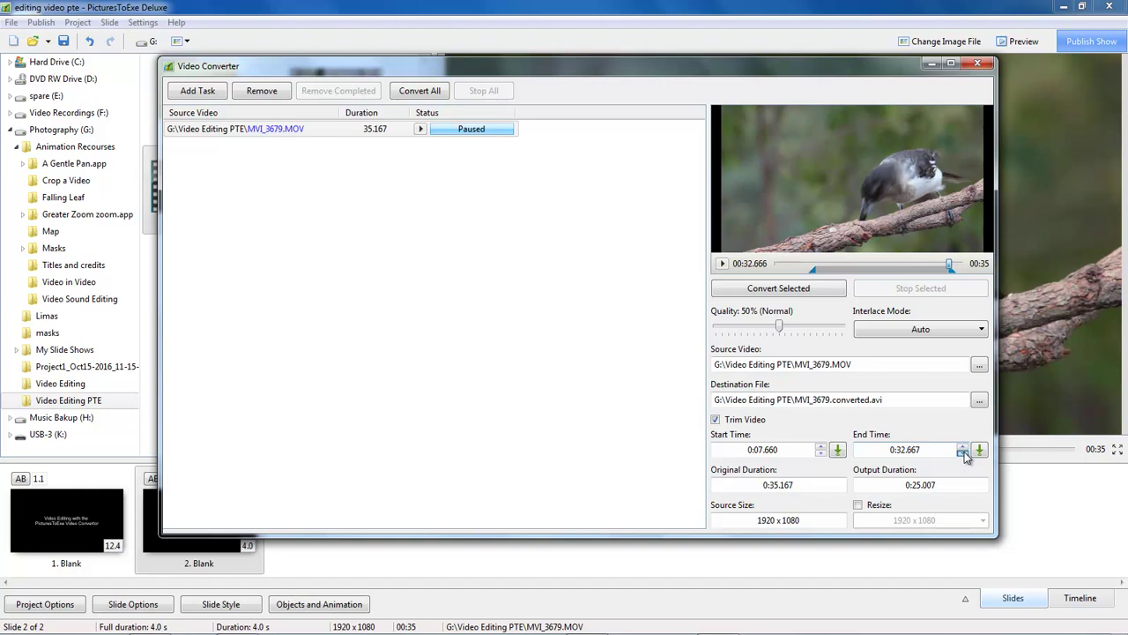
click(964, 453)
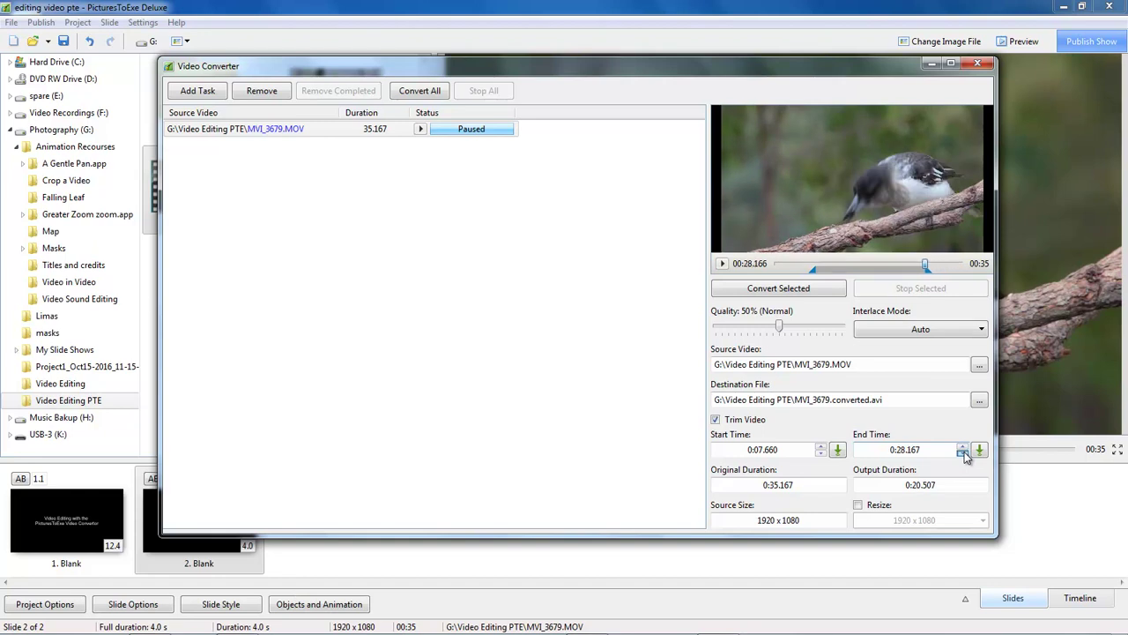
click(965, 453)
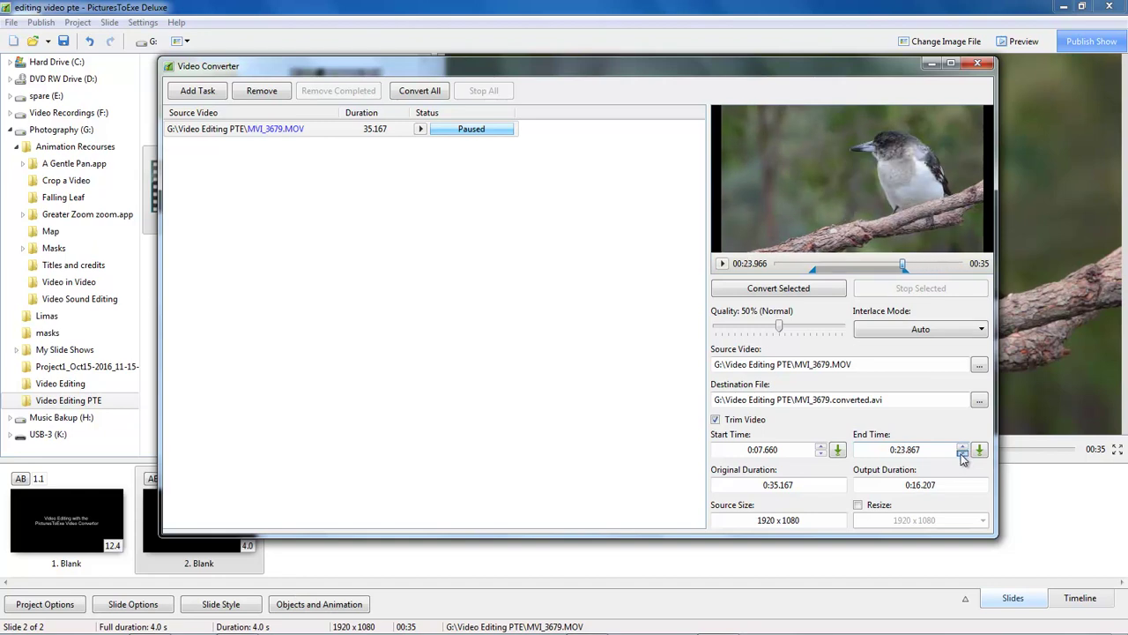
click(963, 453)
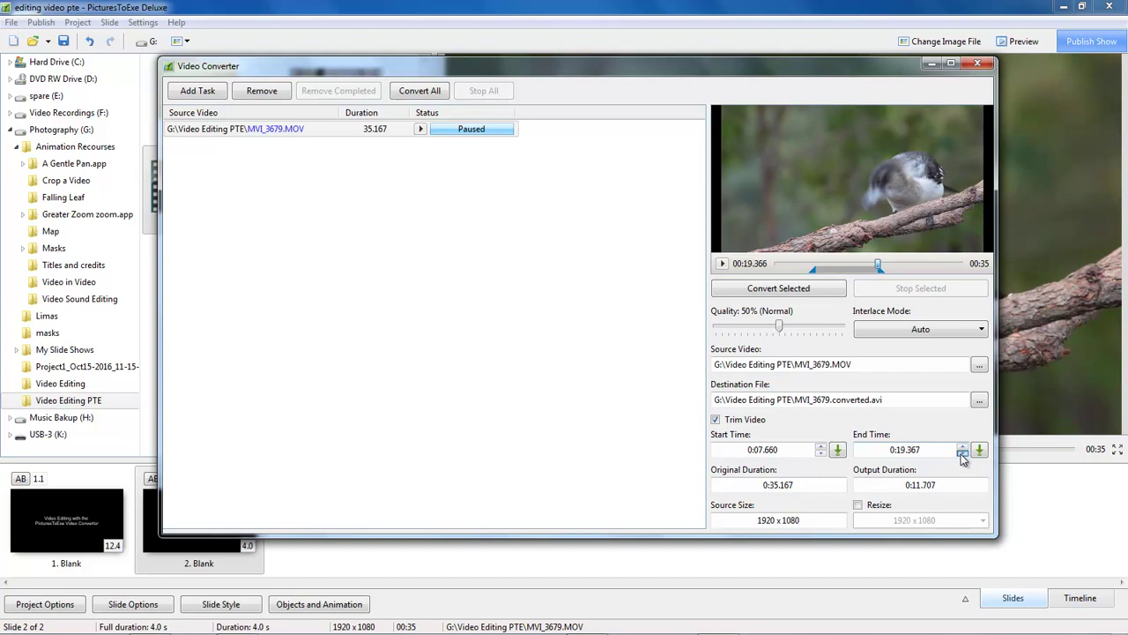
click(963, 453)
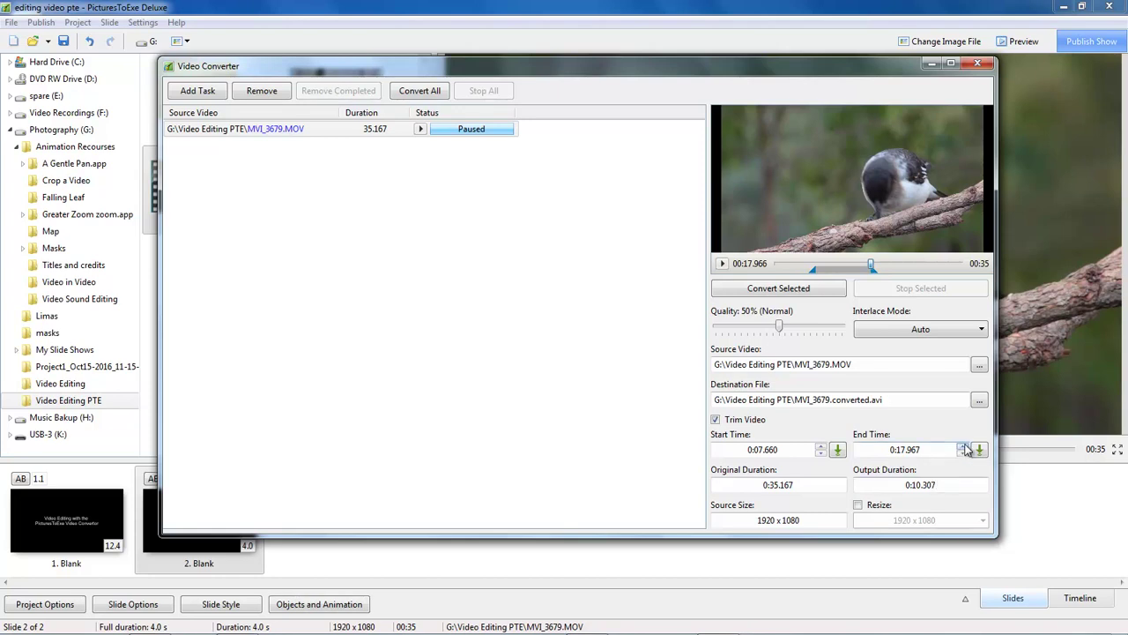
drag(963, 451, 965, 451)
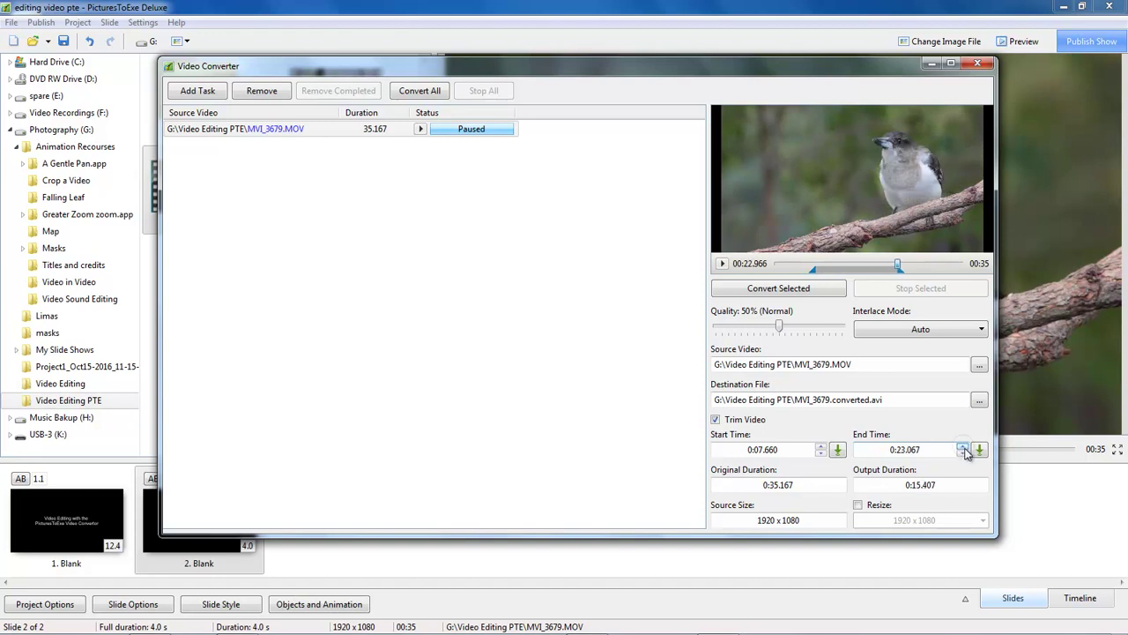
click(980, 451)
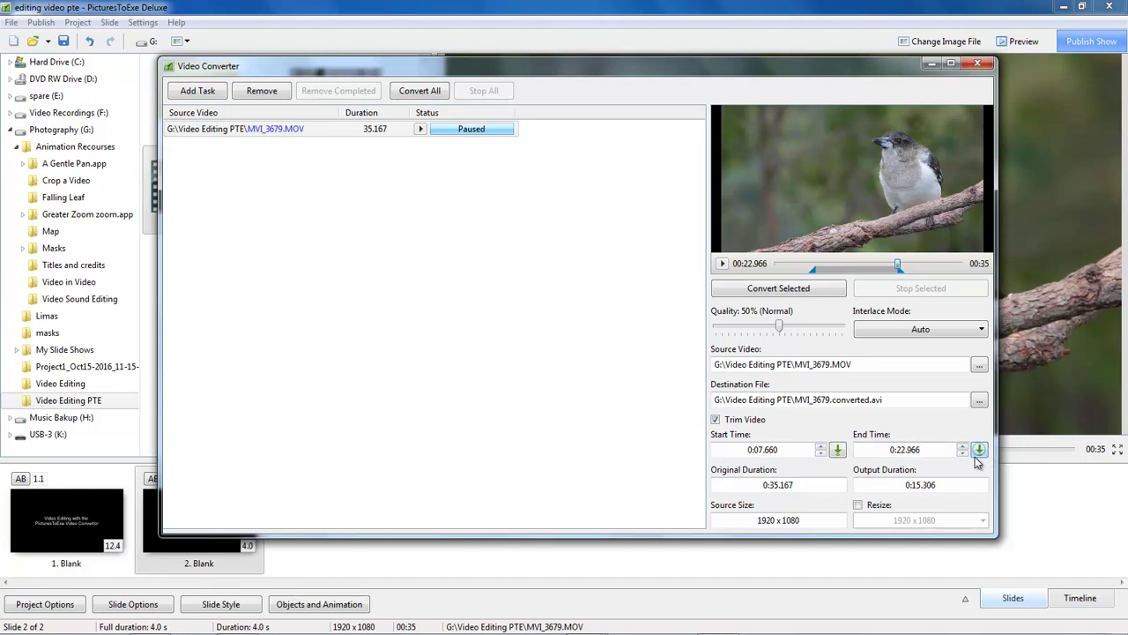
Change the trim start time of the clip to 0:12.360.
click(819, 454)
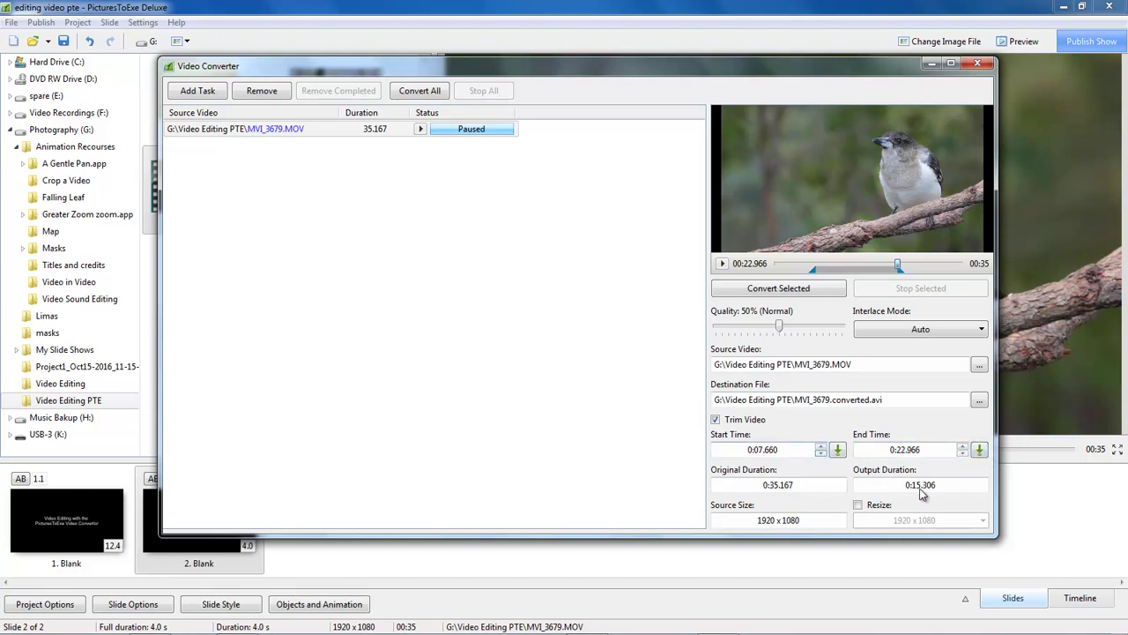
click(820, 454)
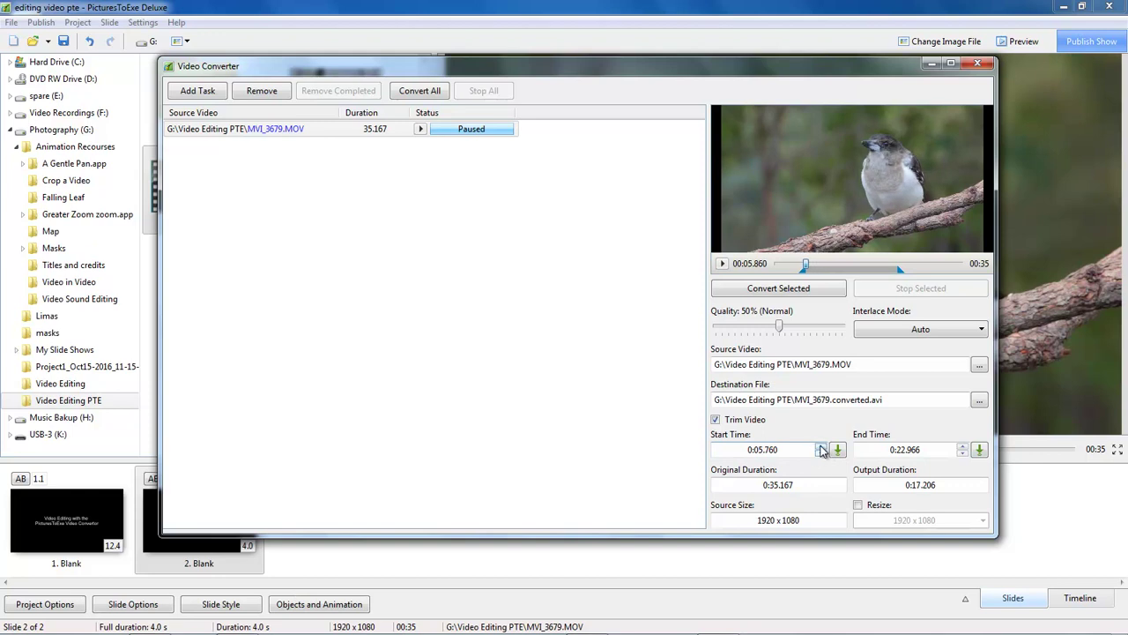
click(819, 448)
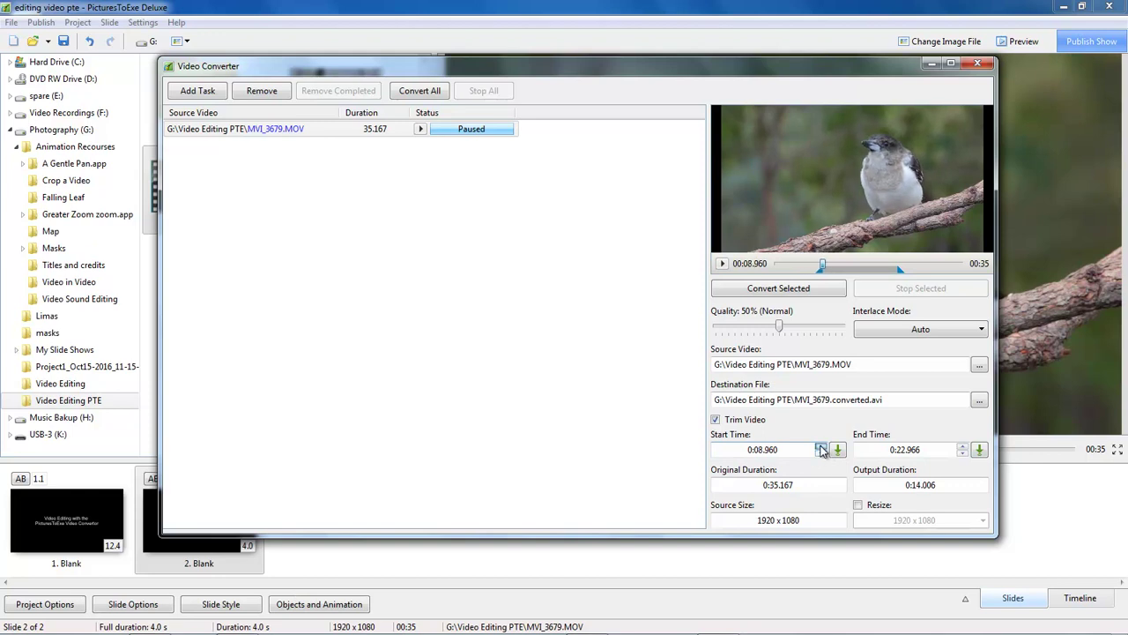
click(820, 447)
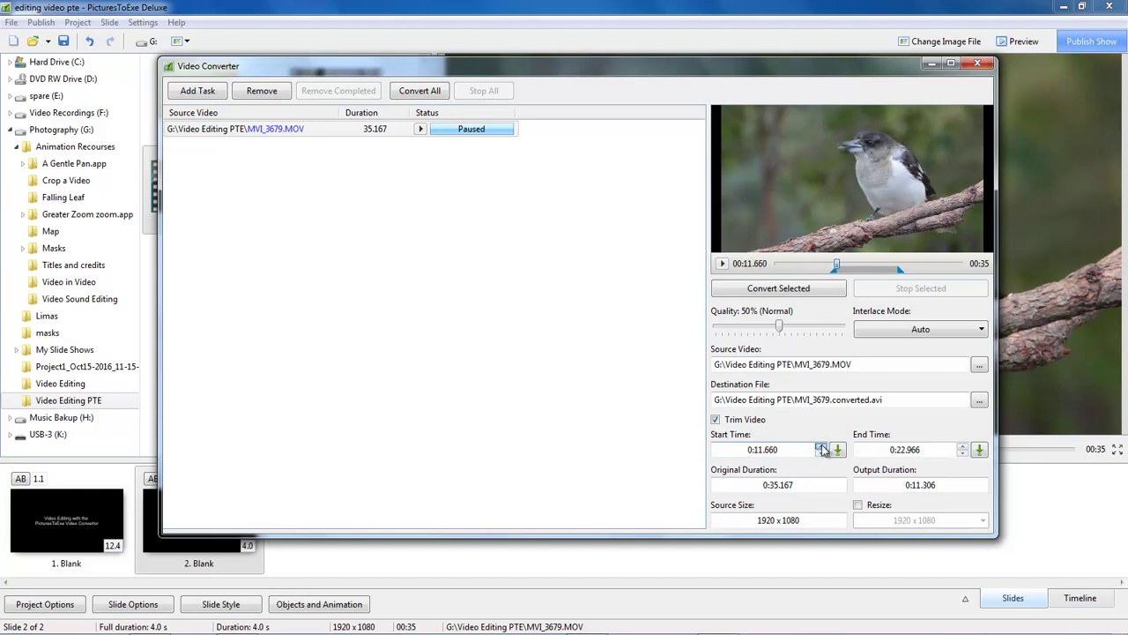
click(820, 447)
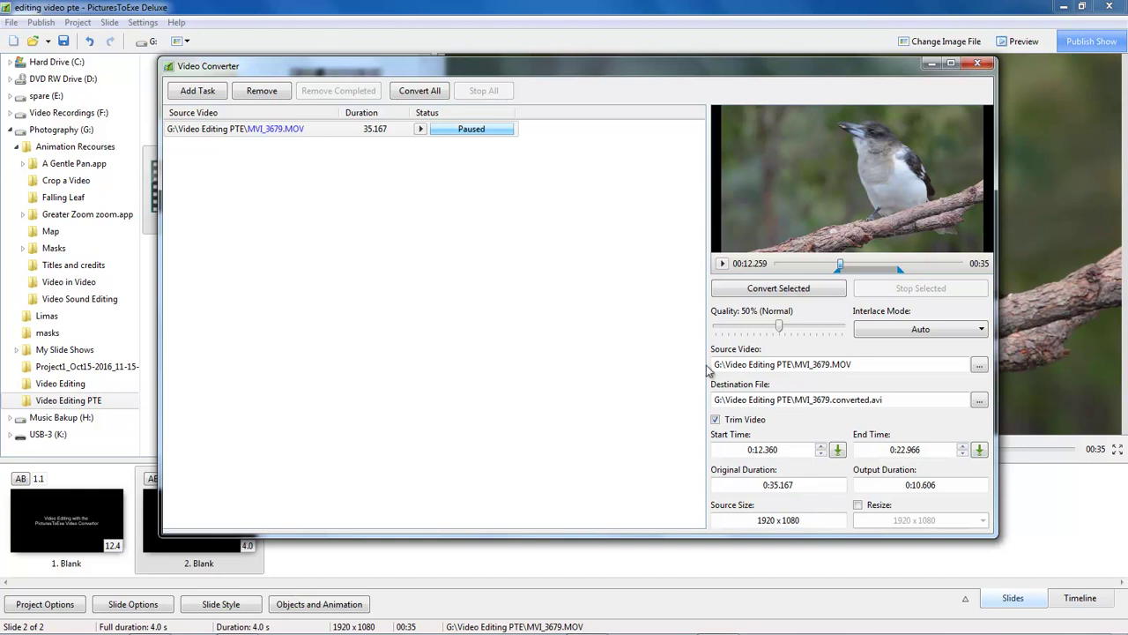
Convert the trimmed clip, then clear the completed task and close the Video Converter.
click(422, 129)
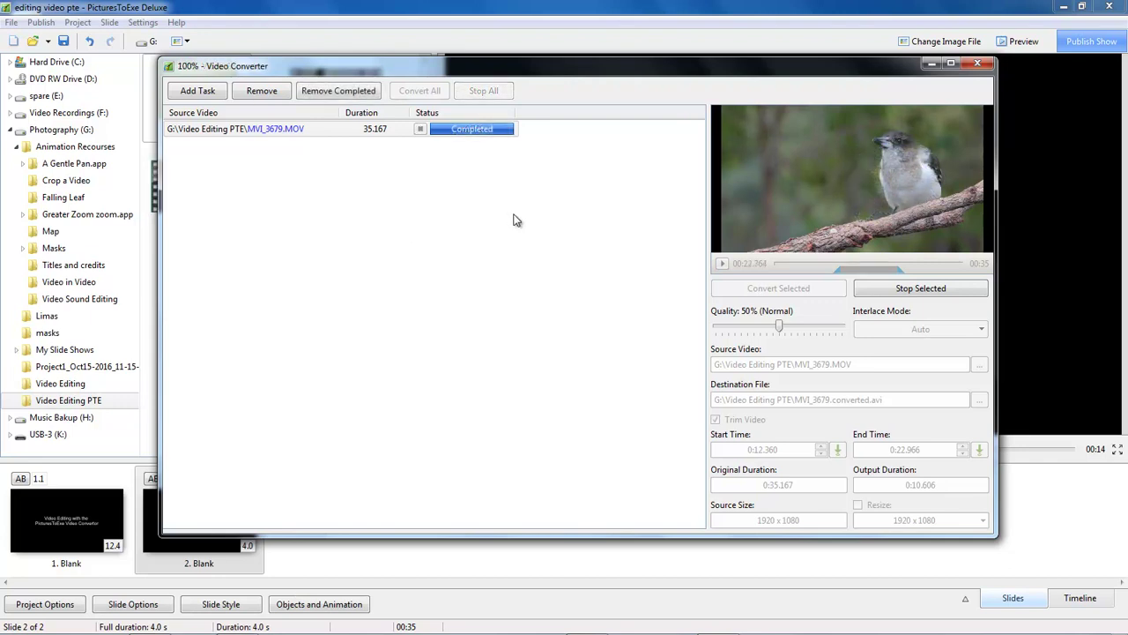
click(337, 92)
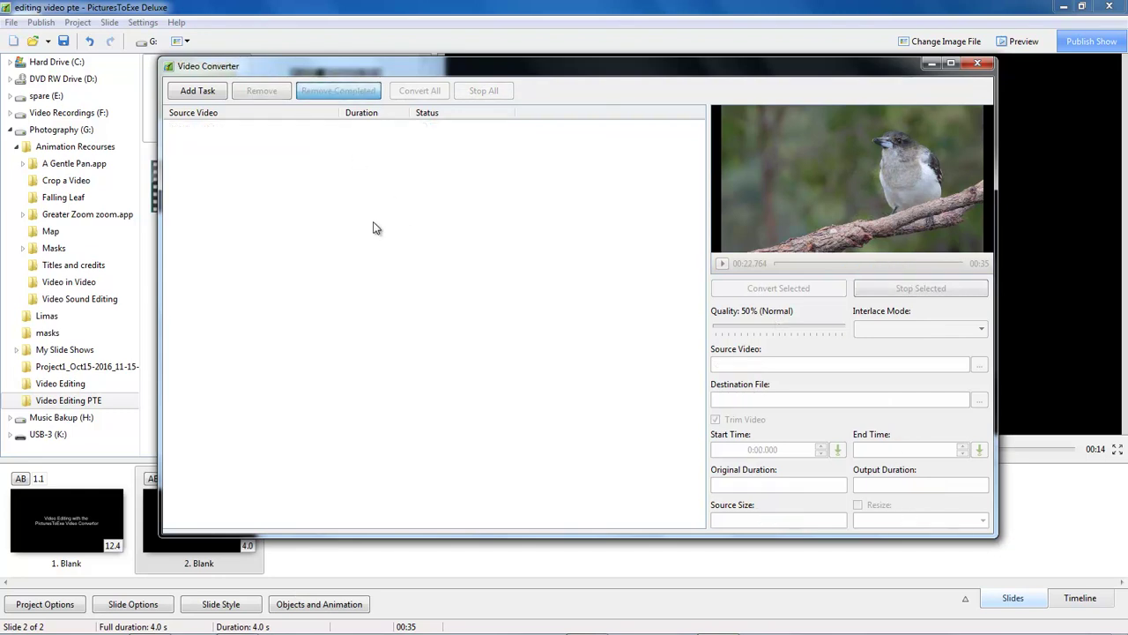
click(976, 63)
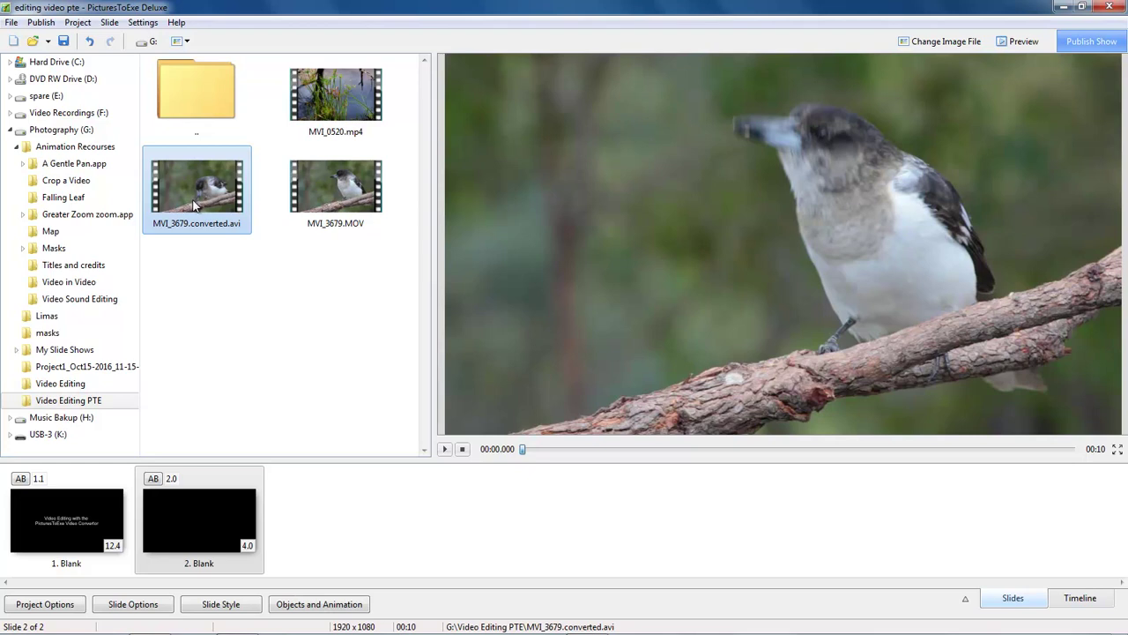
Insert MVI_3679.converted.avi between the two blank slides and mute its audio.
drag(194, 194, 115, 518)
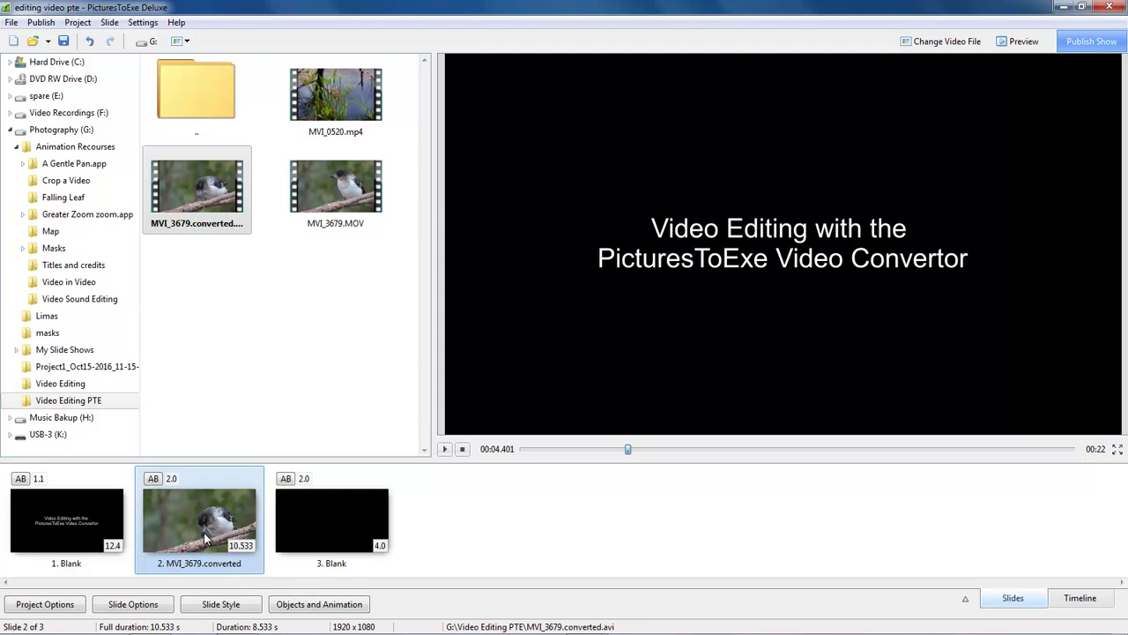
click(300, 608)
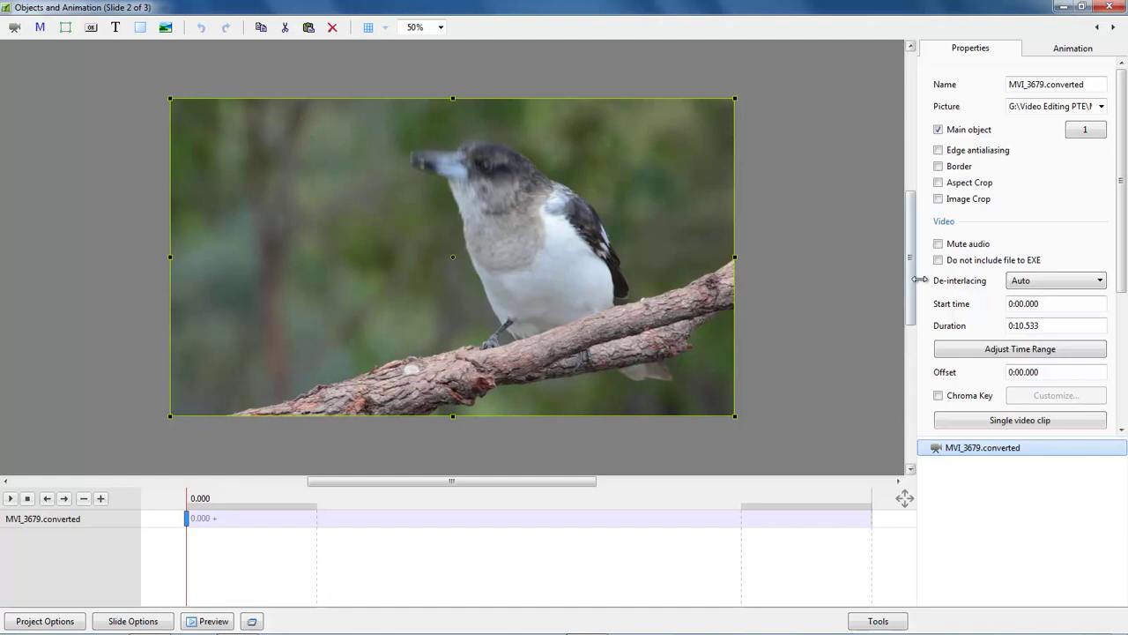
click(938, 244)
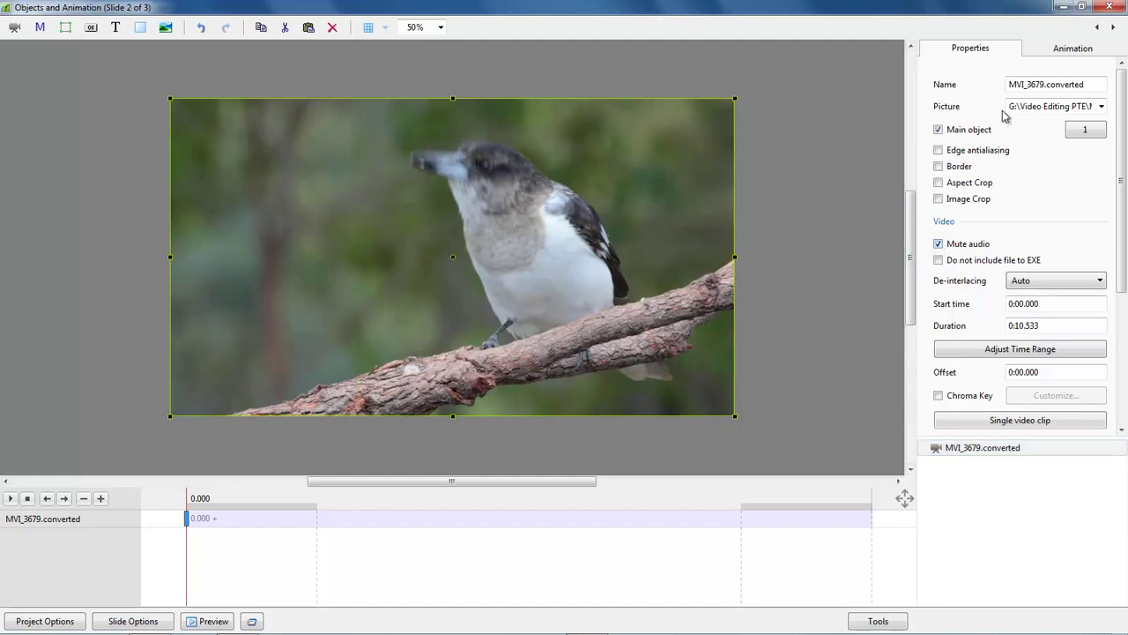
click(1109, 8)
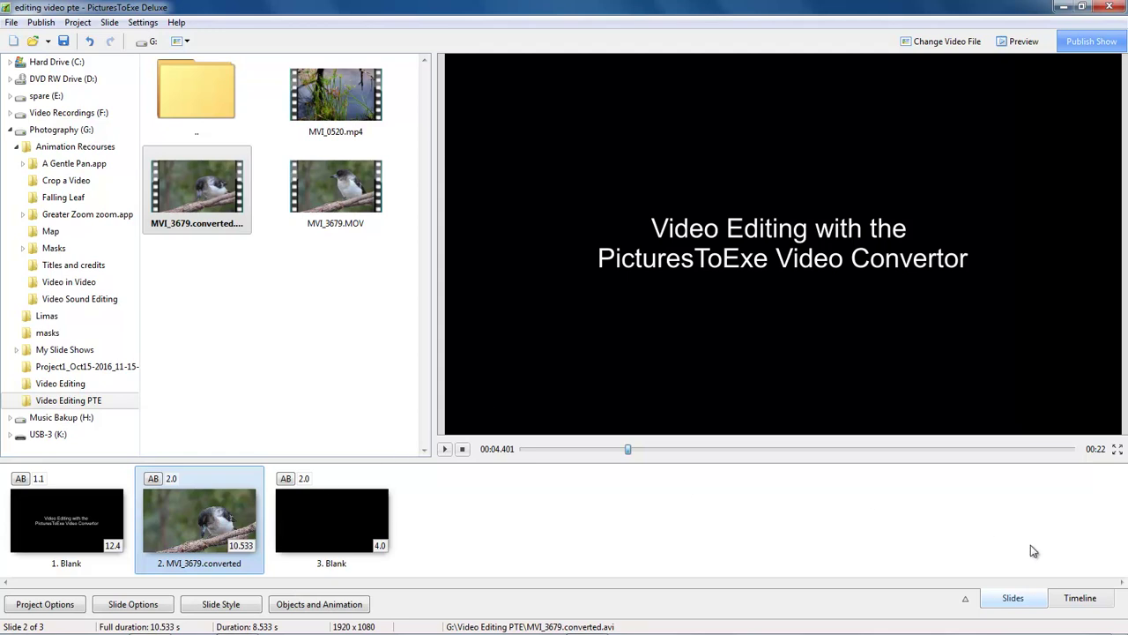
Shorten the title slide in the timeline so the bird clip starts at about 2.7 s, and play the show from near its start.
click(1080, 599)
drag(174, 454, 71, 449)
click(12, 390)
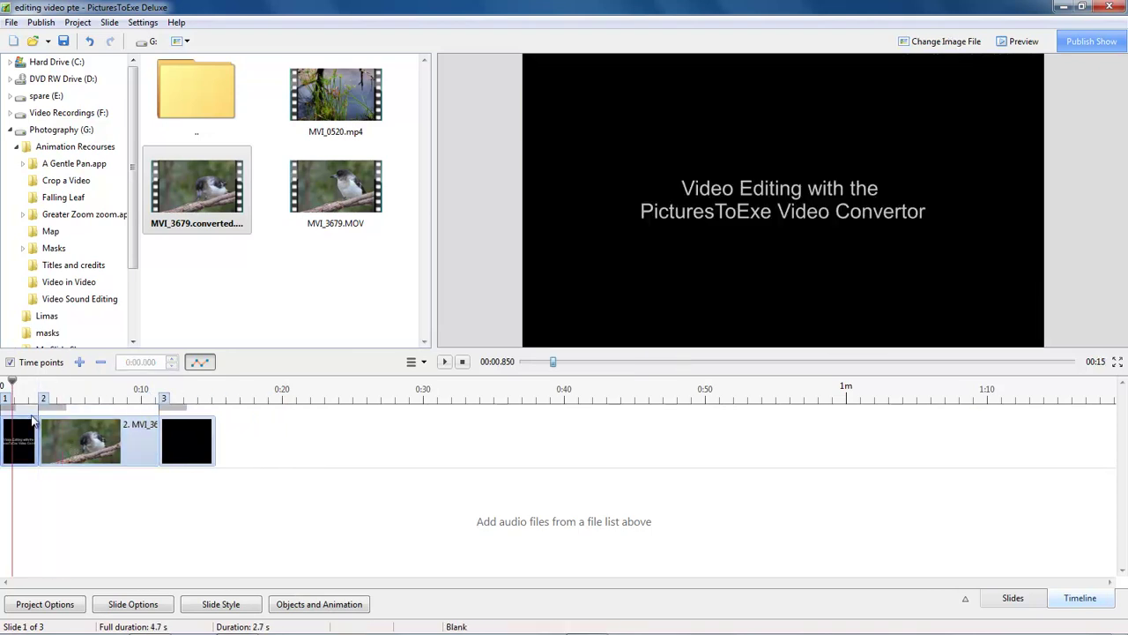
click(444, 361)
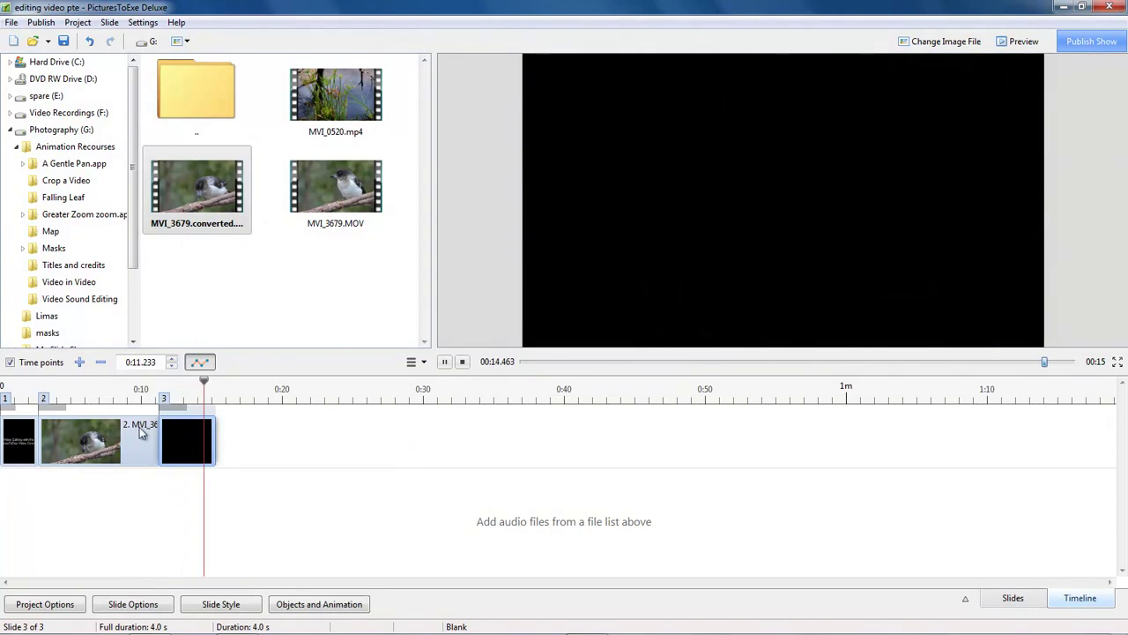
Move the final blank slide to start at about 14.5 s and play the show from partway through the bird clip.
drag(180, 434, 232, 453)
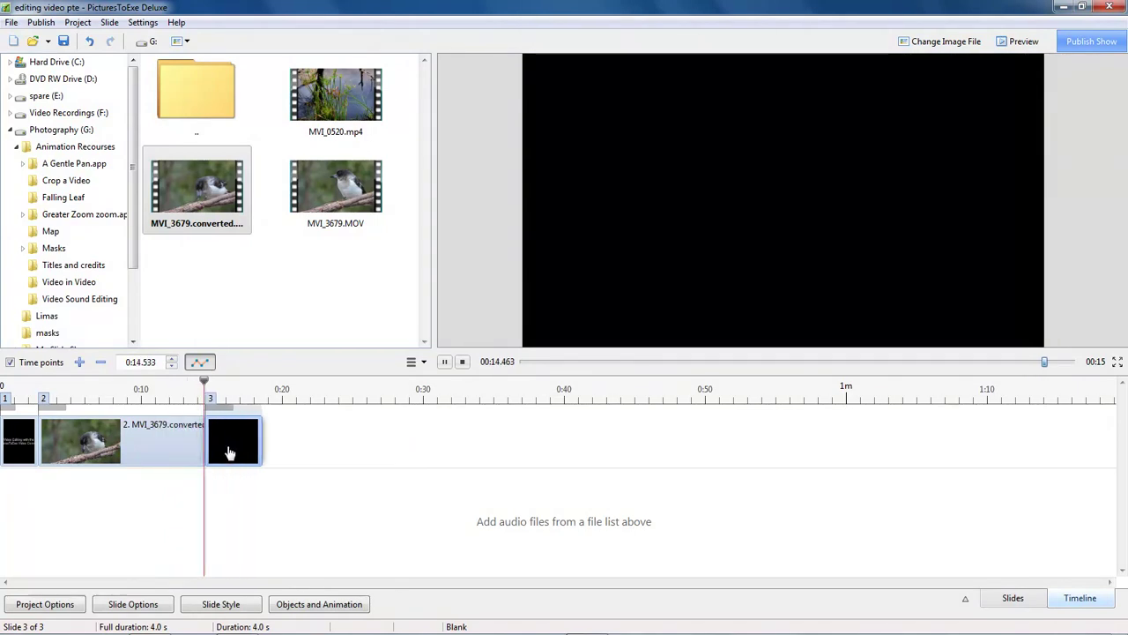
click(121, 388)
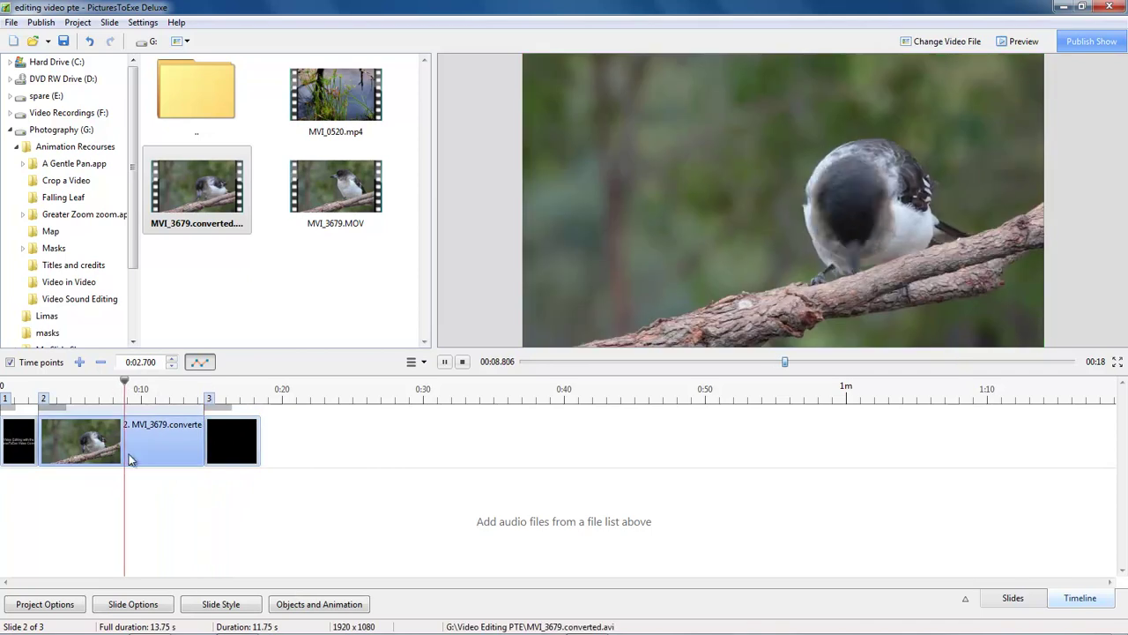